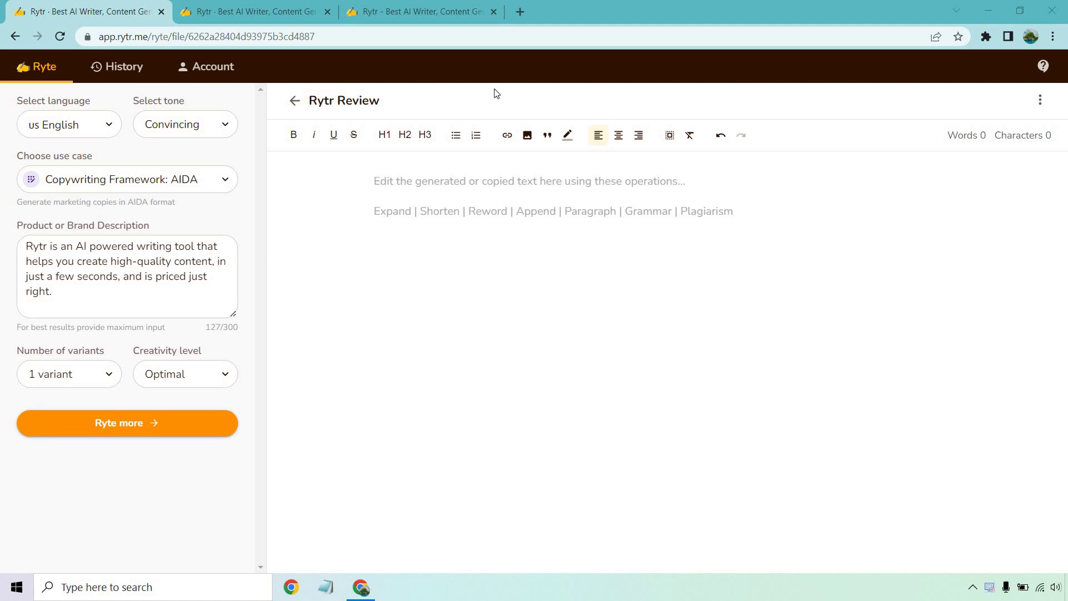
Keep the Convincing tone and use case, generate the AIDA copy, and select its Interested paragraph.
{"action": "left_click", "coordinate": [175, 124]}
{"action": "left_click", "coordinate": [201, 100]}
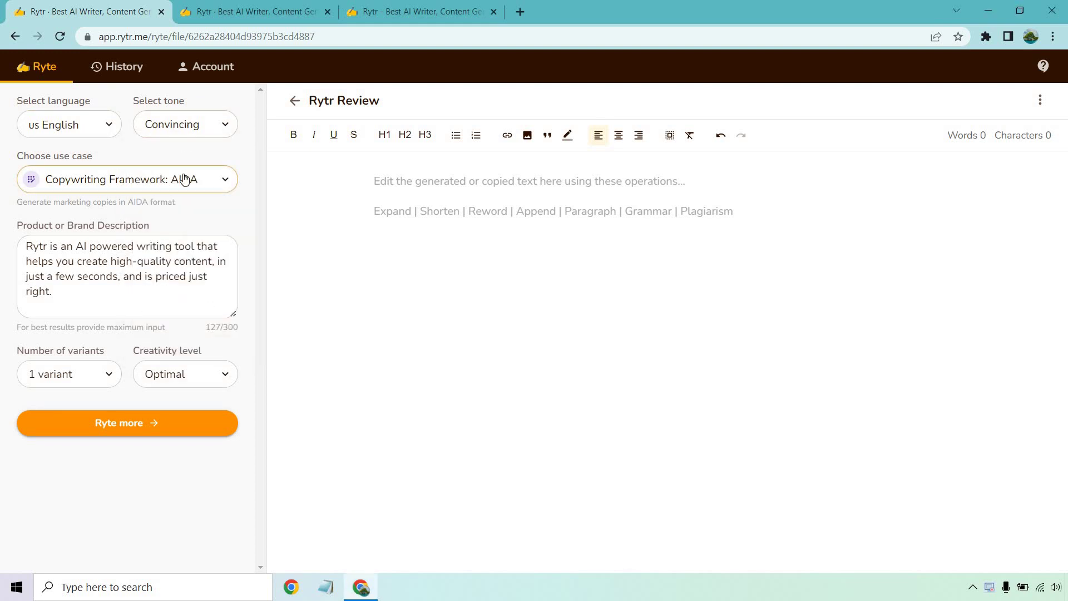
{"action": "left_click", "coordinate": [214, 178]}
{"action": "left_click_drag", "start_coordinate": [241, 214], "coordinate": [245, 157]}
{"action": "left_click", "coordinate": [246, 156]}
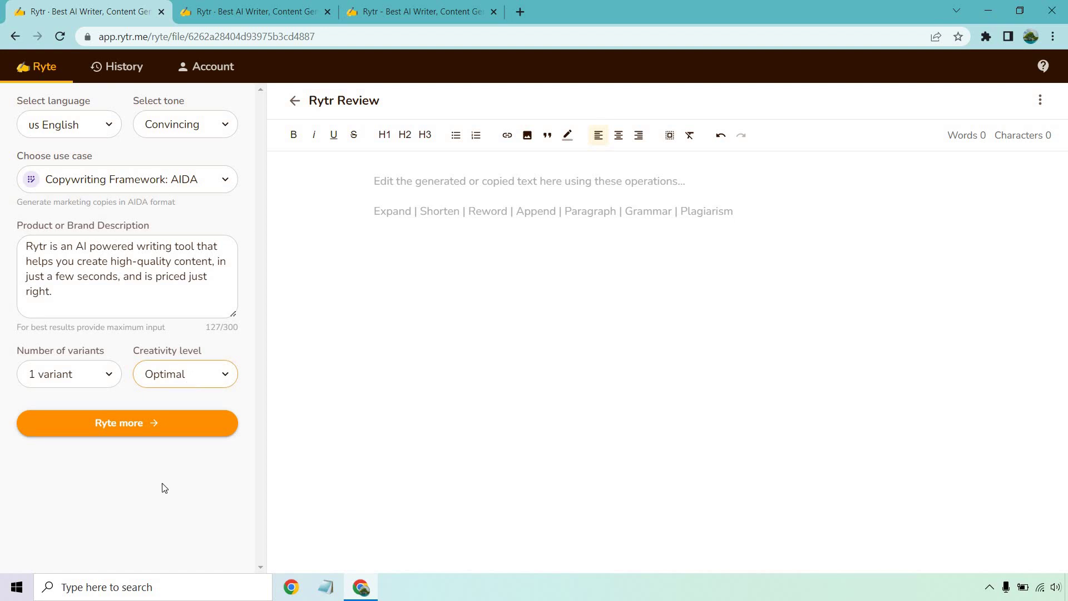
{"action": "left_click", "coordinate": [146, 425]}
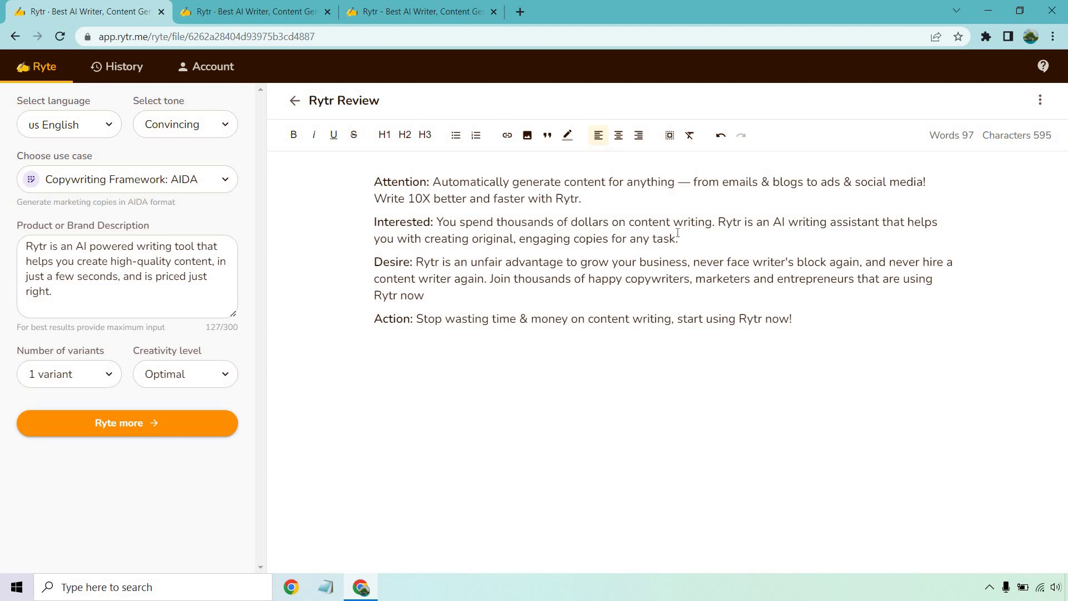
{"action": "left_click_drag", "start_coordinate": [678, 239], "coordinate": [443, 225]}
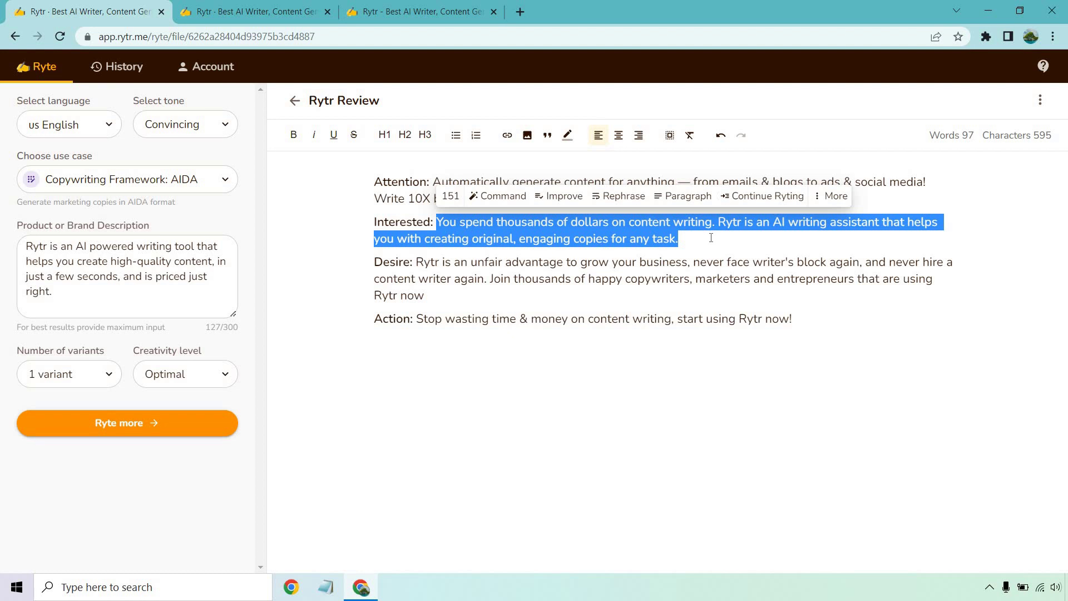
Rephrase the selected Interested paragraph into a pitch about saving on content writers.
{"action": "left_click", "coordinate": [615, 198]}
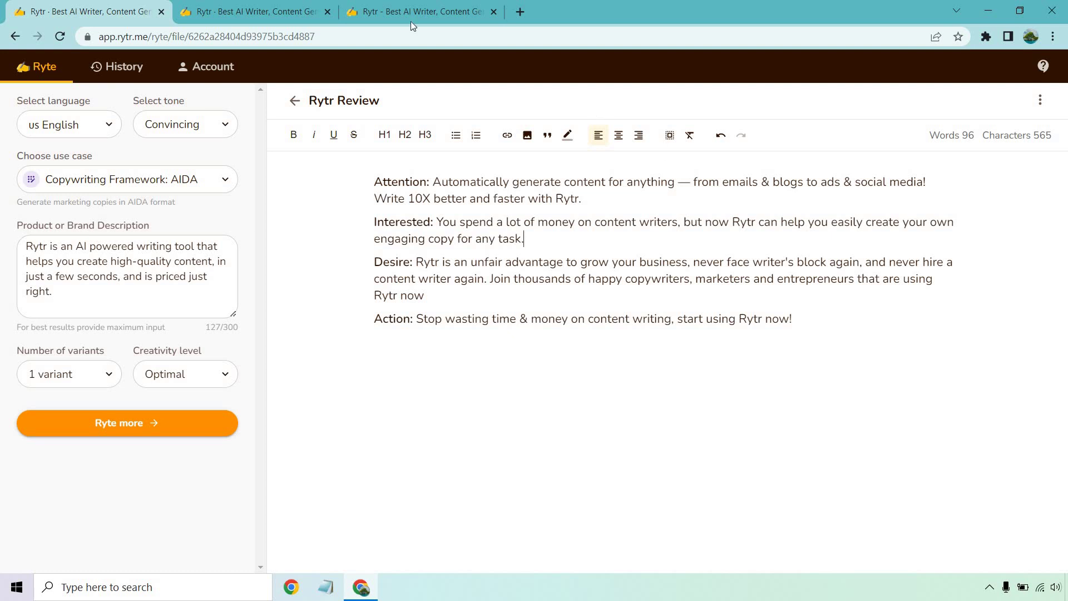
Switch to the blog outline document.
{"action": "left_click", "coordinate": [249, 6]}
Generate a Blog Idea & Outline for 'Email marketing tips and tricks' in the empty editor.
{"action": "left_click", "coordinate": [268, 179]}
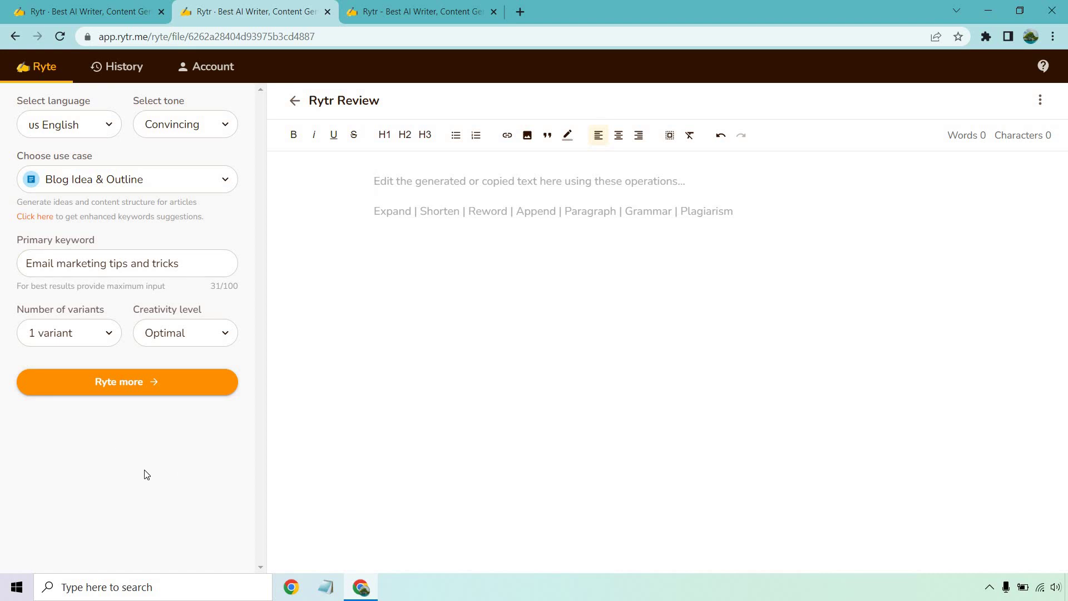
{"action": "left_click", "coordinate": [131, 381]}
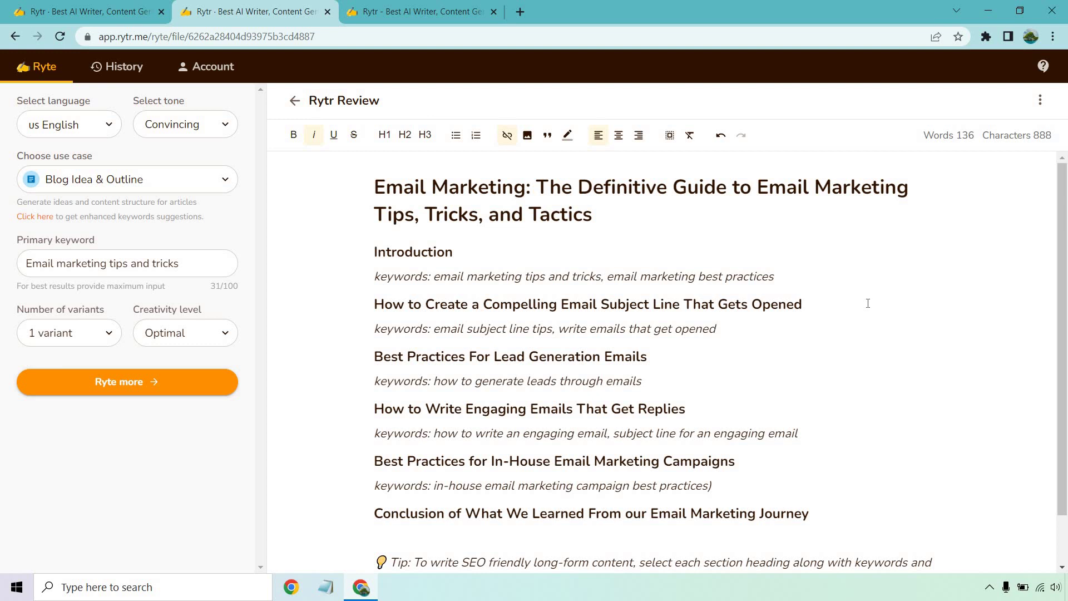
Scroll down to review the whole outline, from Introduction to the closing lessons section.
{"action": "scroll", "coordinate": [942, 426], "scroll_direction": "down", "scroll_amount": 1}
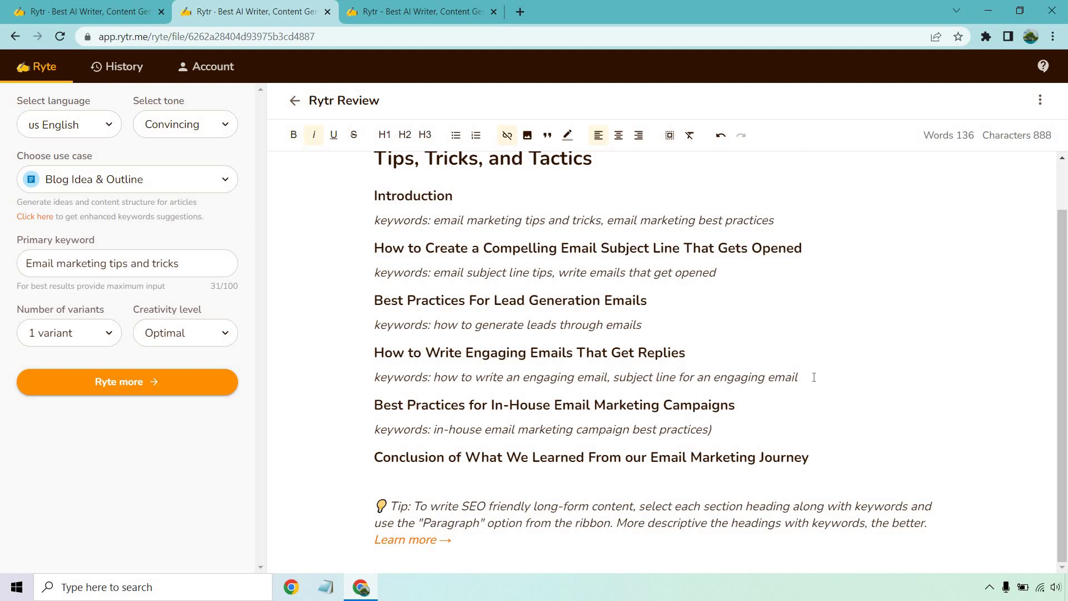
Generate a paragraph of three subject-line tips for the How to Write Engaging Emails section.
{"action": "left_click_drag", "start_coordinate": [801, 378], "coordinate": [373, 365]}
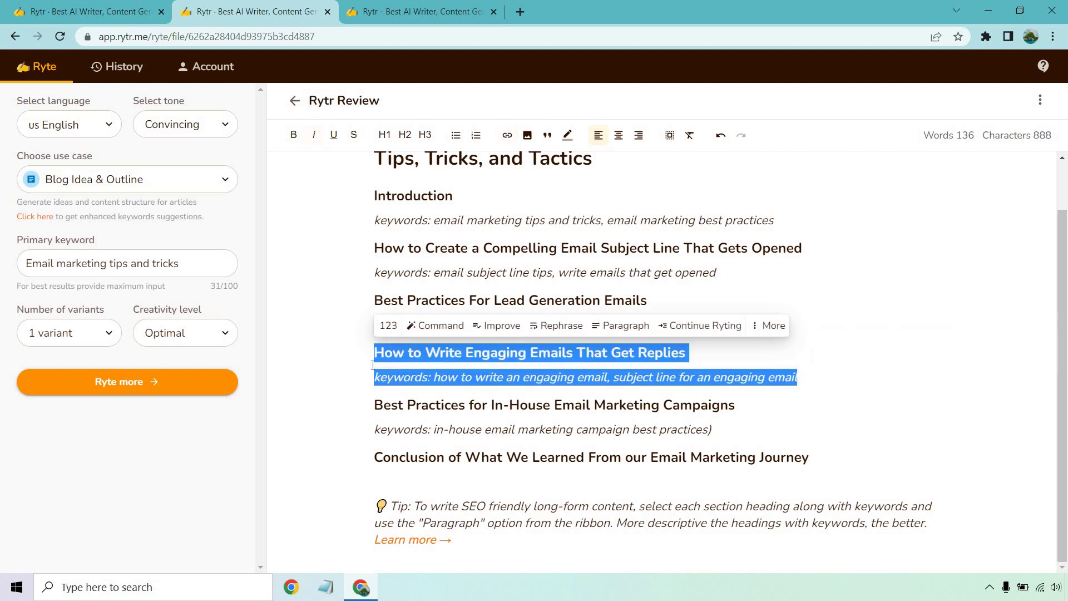
{"action": "left_click", "coordinate": [611, 333]}
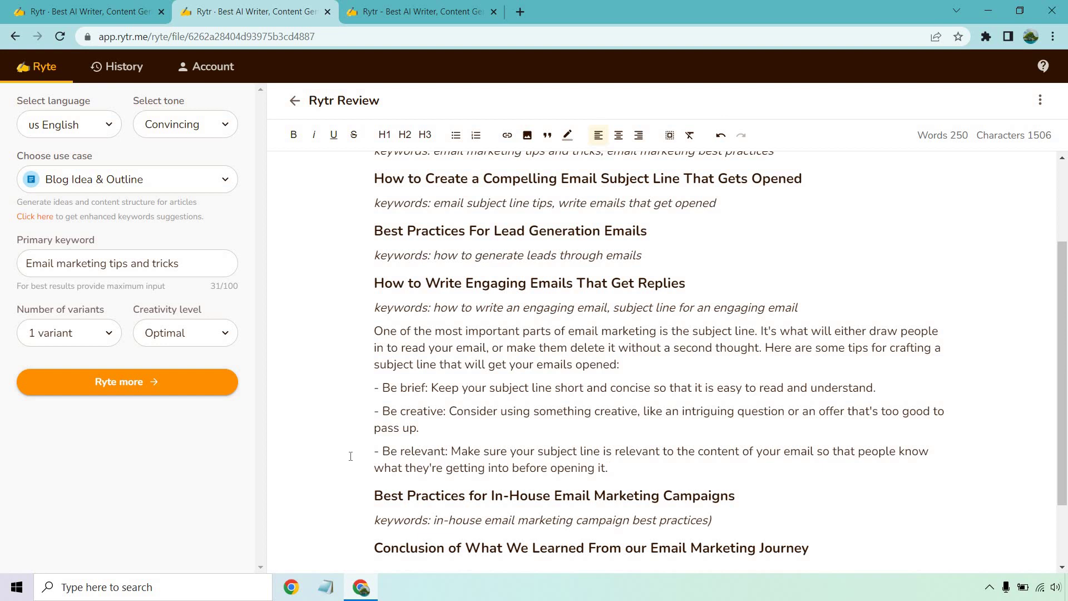
{"action": "key", "text": "shift+Home"}
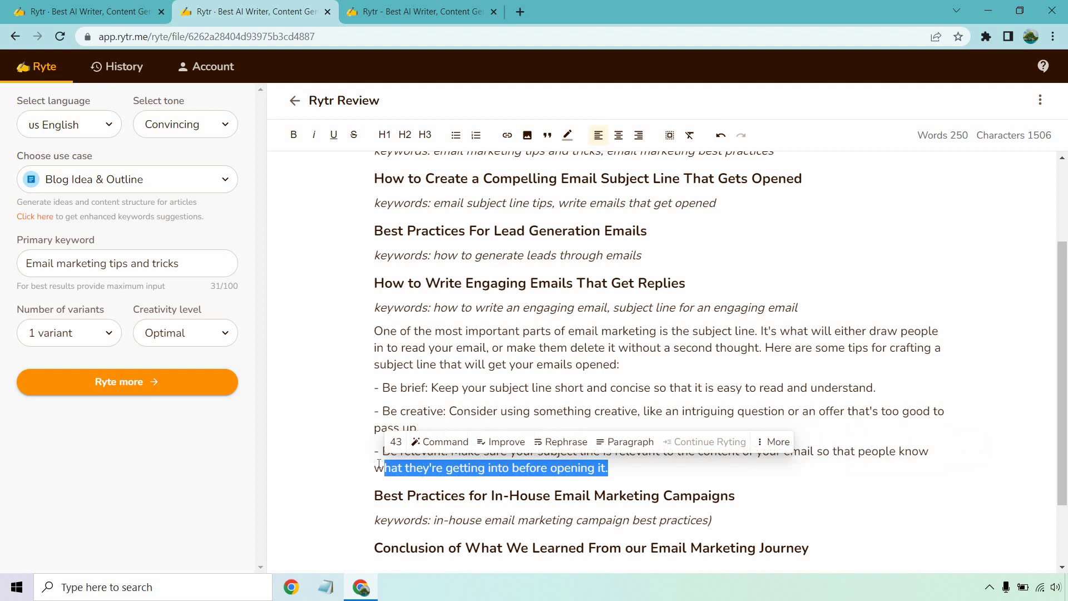
{"action": "key", "text": "shift+Up"}
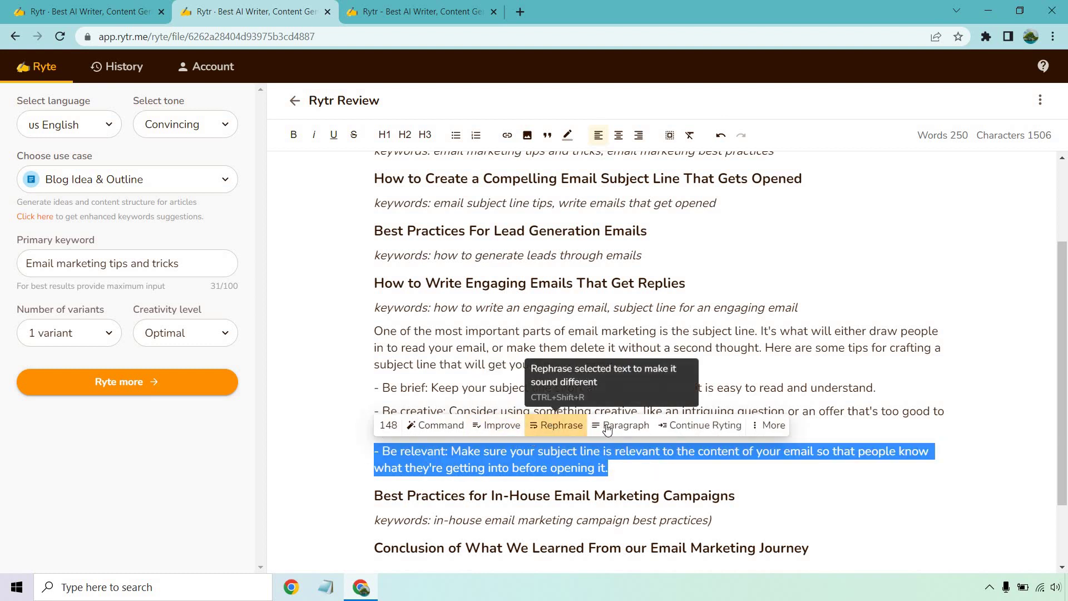
{"action": "left_click", "coordinate": [768, 426]}
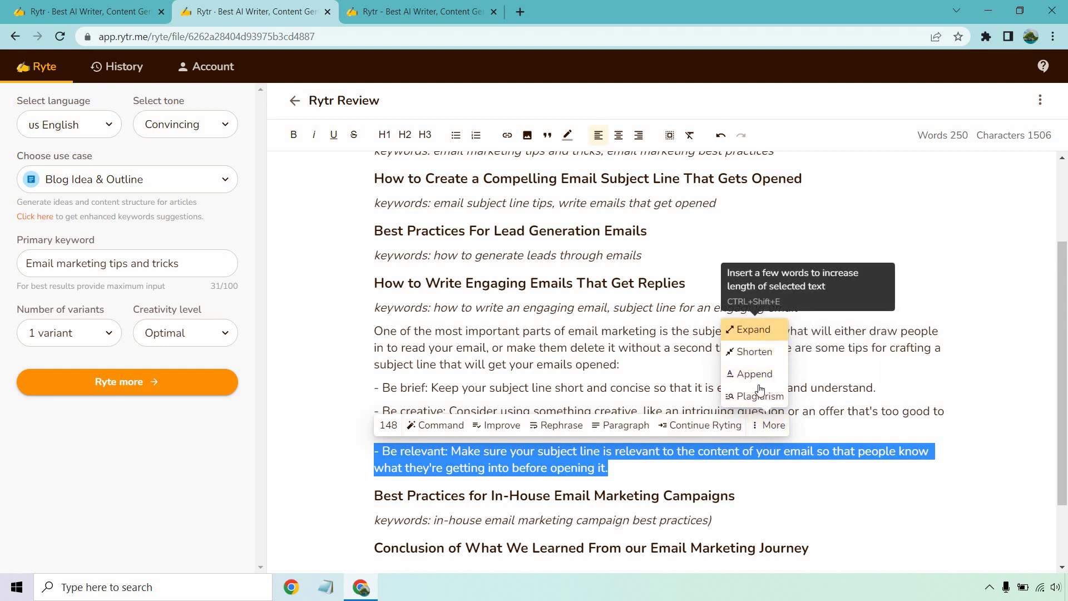
{"action": "left_click", "coordinate": [760, 396]}
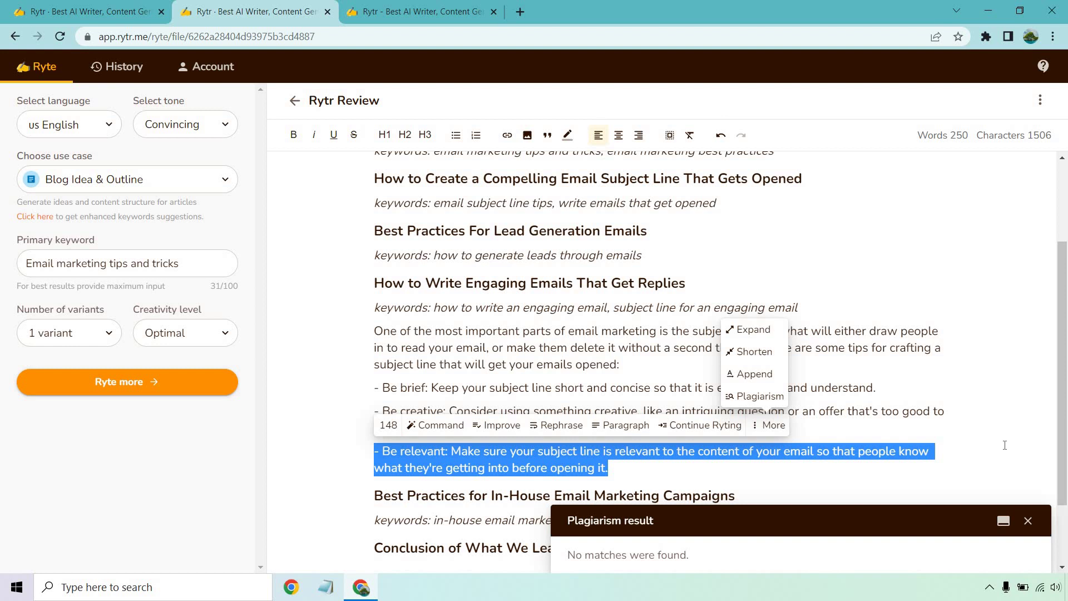
{"action": "left_click", "coordinate": [1028, 521]}
{"action": "left_click", "coordinate": [1010, 374]}
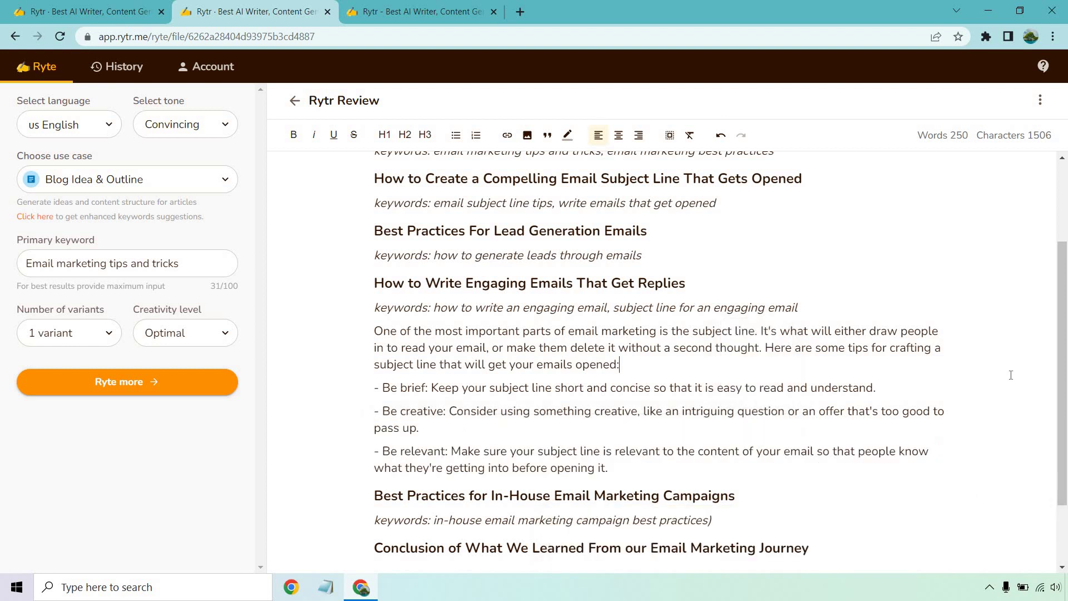
{"action": "scroll", "coordinate": [1011, 374], "scroll_direction": "up", "scroll_amount": 3}
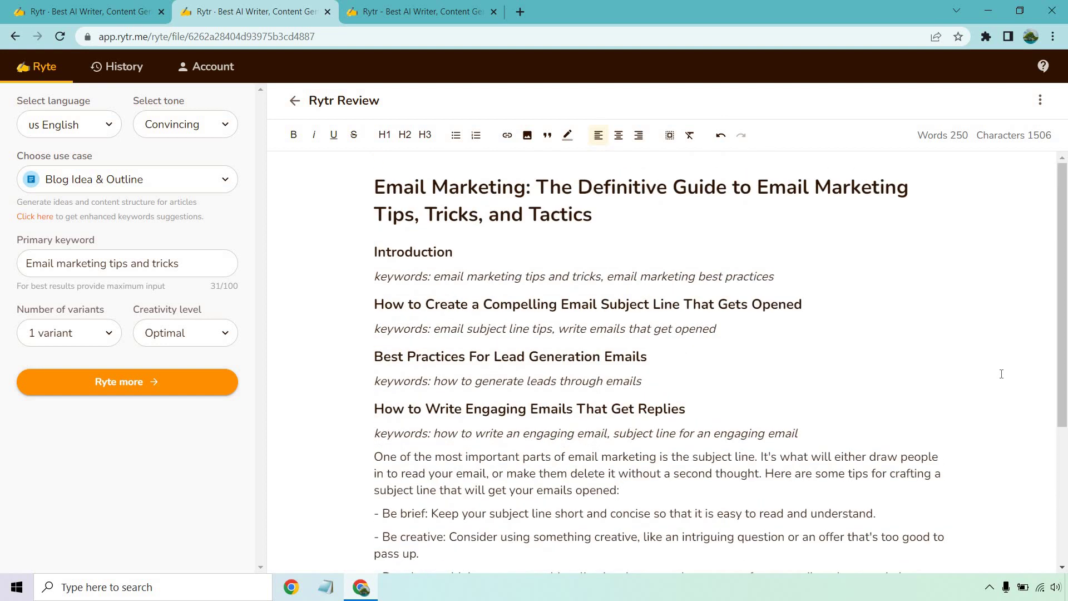
View the pricing page comparing Free, Saver ($9/month) and Unlimited ($29/month) plans.
{"action": "left_click", "coordinate": [421, 10]}
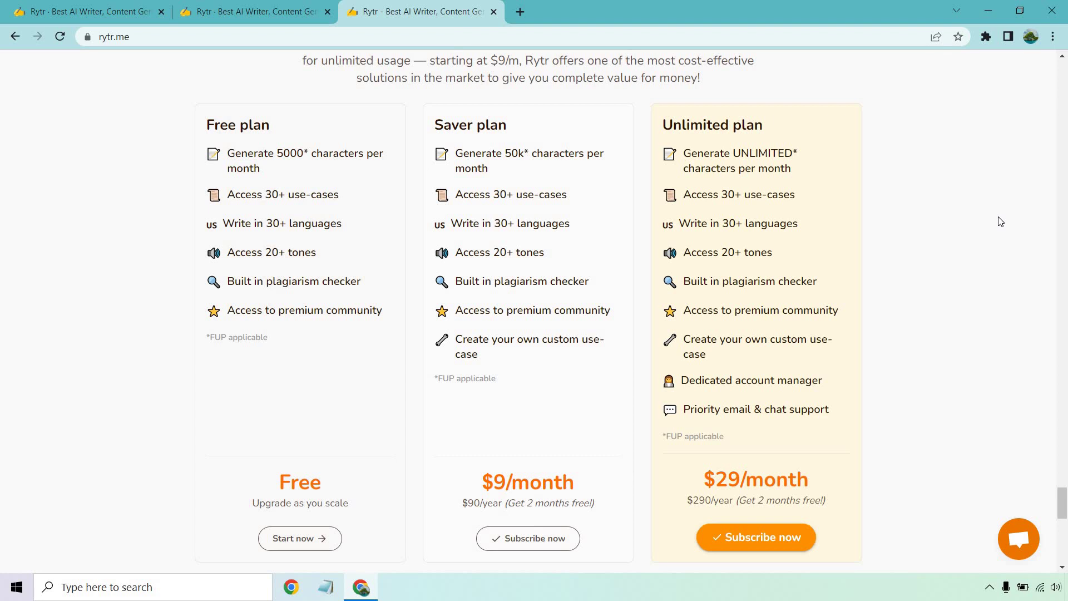
{"action": "left_click", "coordinate": [89, 11]}
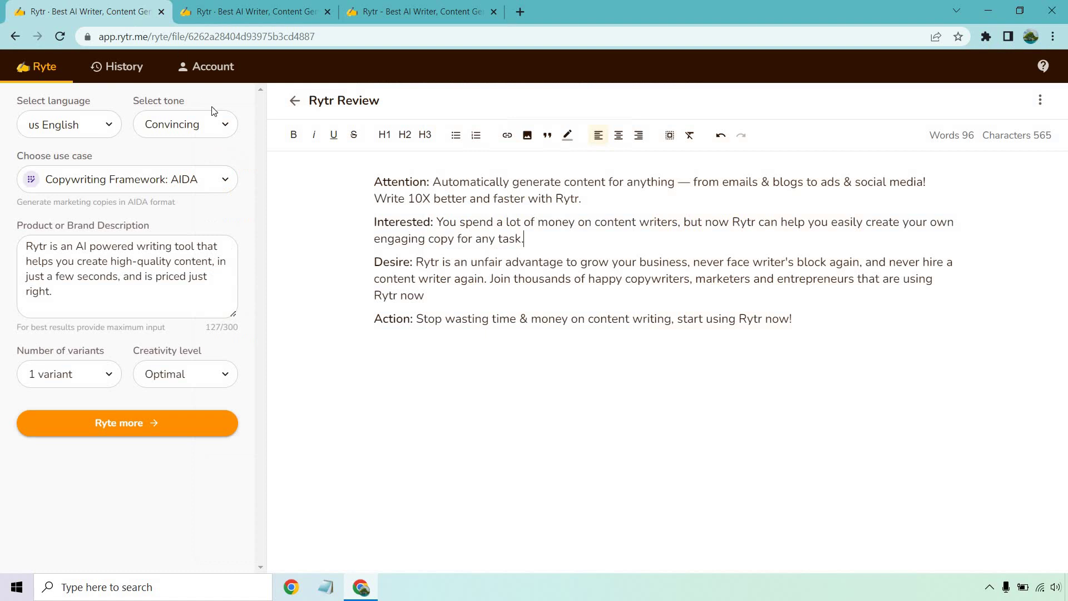
{"action": "left_click", "coordinate": [188, 177]}
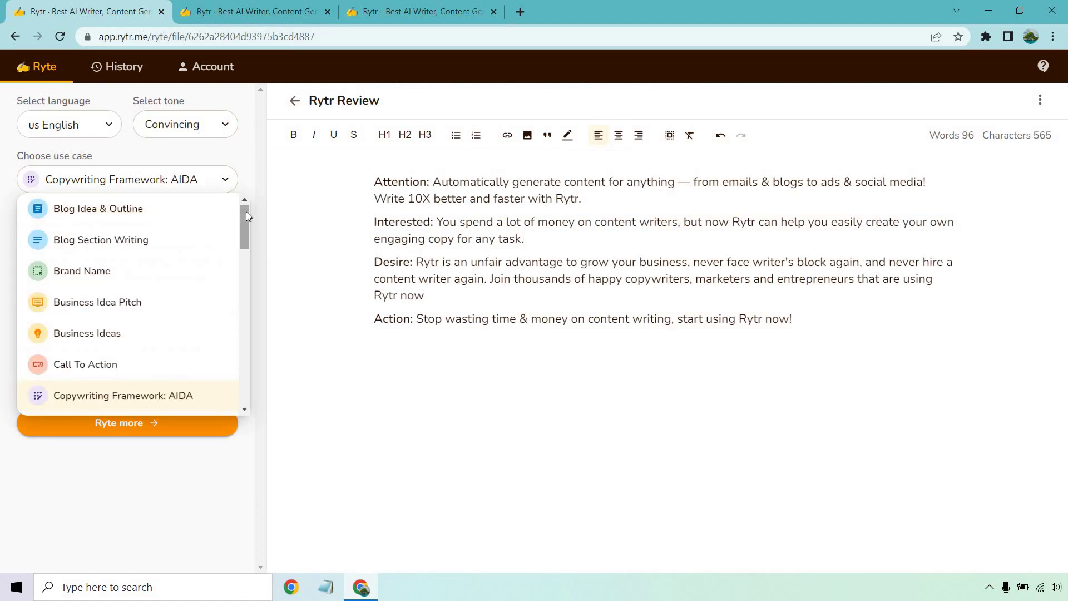
{"action": "mouse_move", "coordinate": [246, 211]}
{"action": "left_mouse_down"}
{"action": "mouse_move", "coordinate": [262, 357]}
{"action": "mouse_move", "coordinate": [262, 209]}
{"action": "left_mouse_up"}
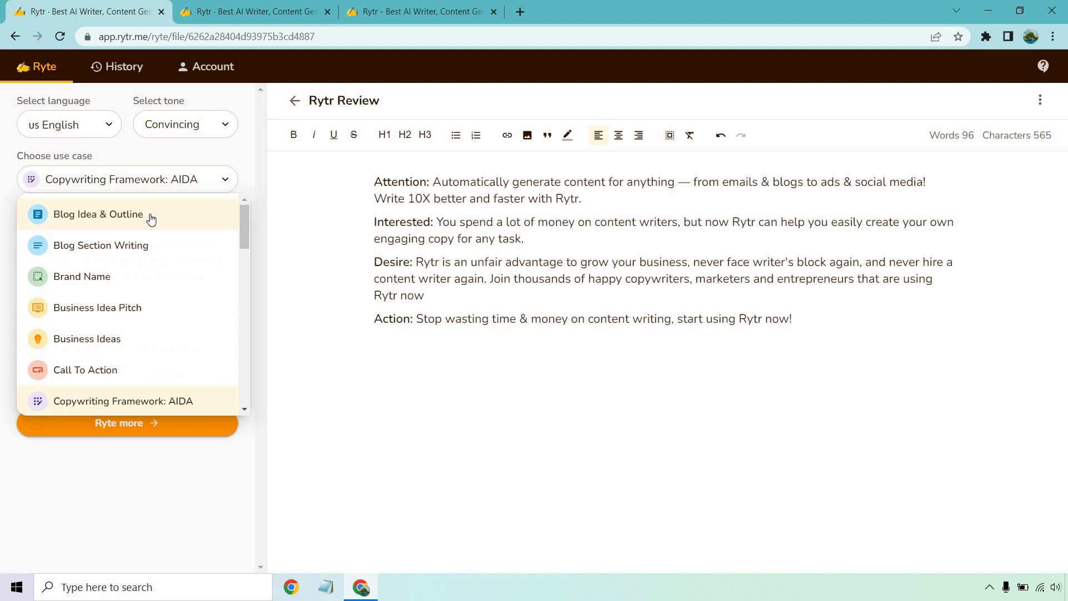
{"action": "left_click", "coordinate": [240, 161]}
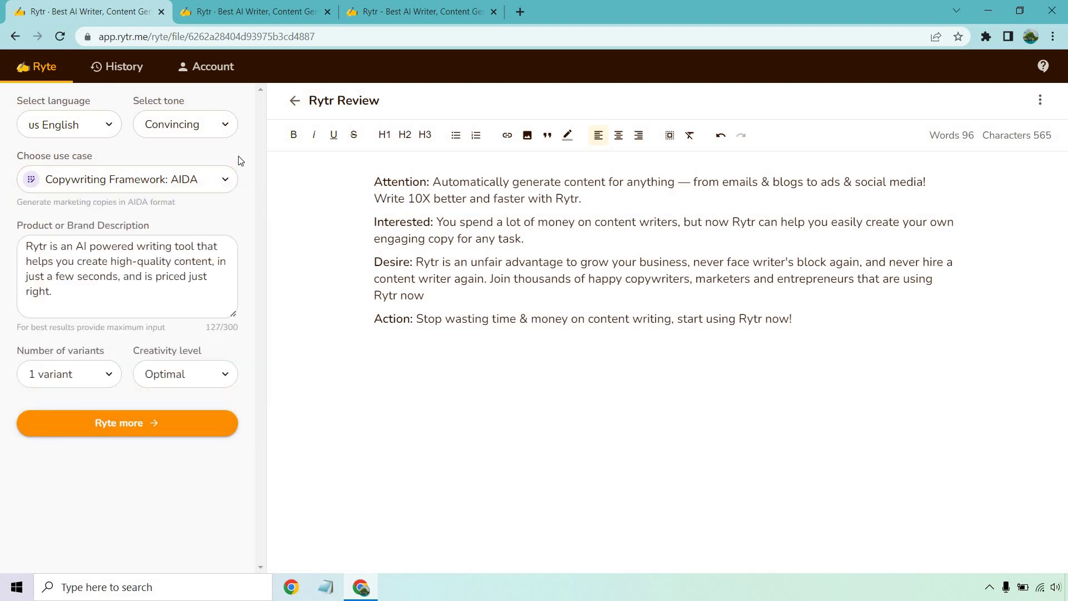
{"action": "left_click", "coordinate": [391, 7]}
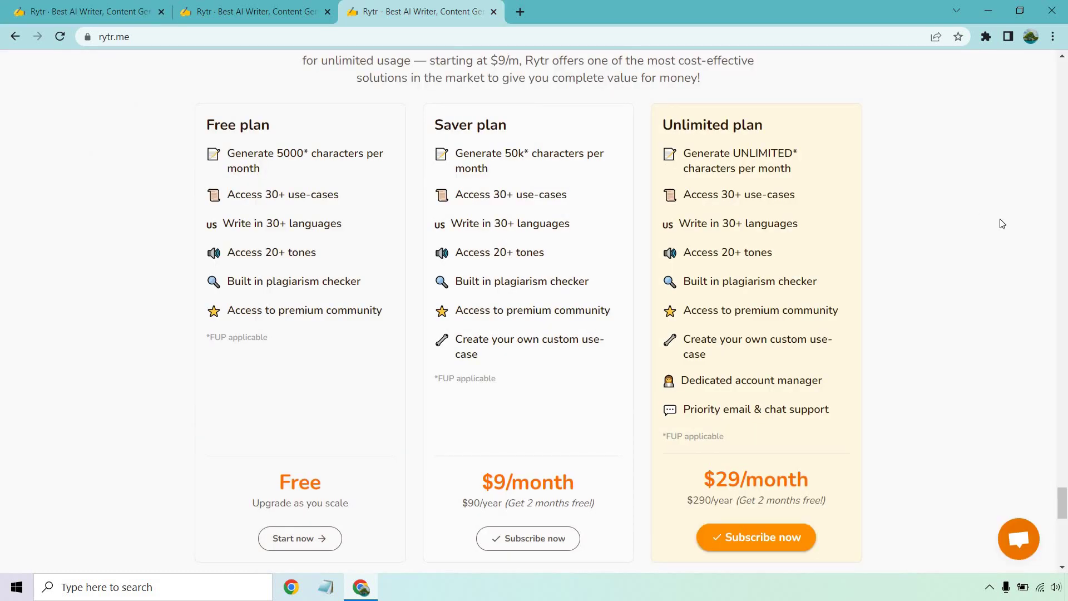
{"action": "left_click_drag", "start_coordinate": [262, 169], "coordinate": [225, 151]}
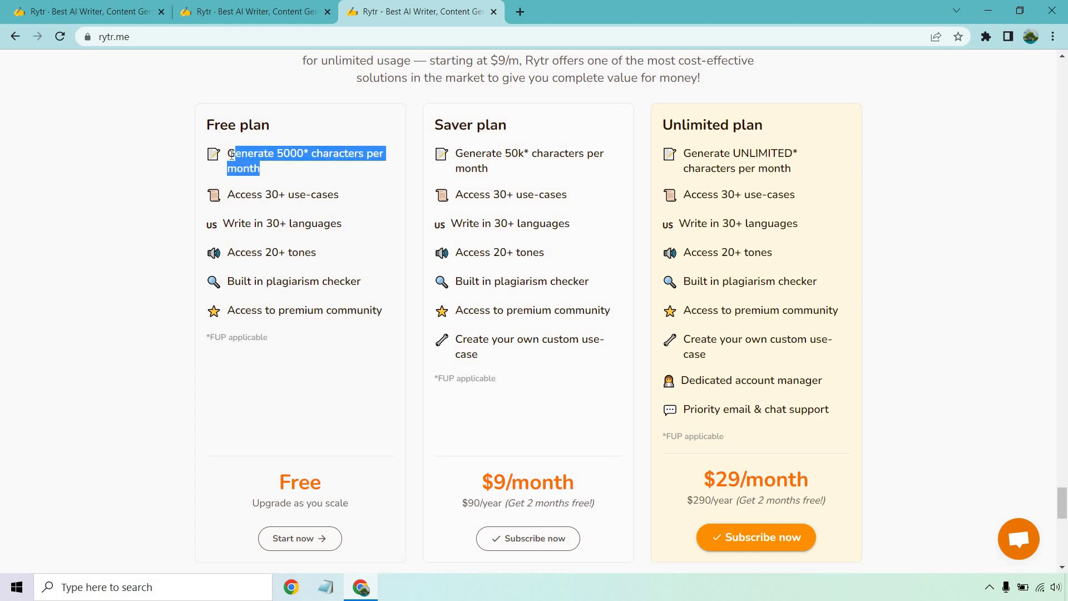
{"action": "left_click", "coordinate": [288, 173]}
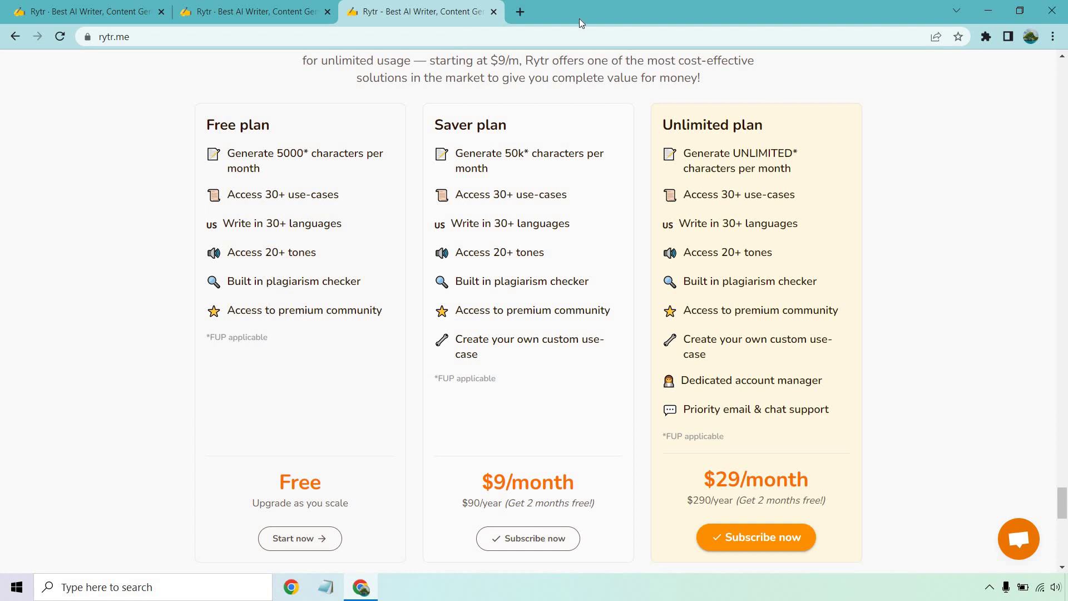
{"action": "left_click", "coordinate": [108, 7]}
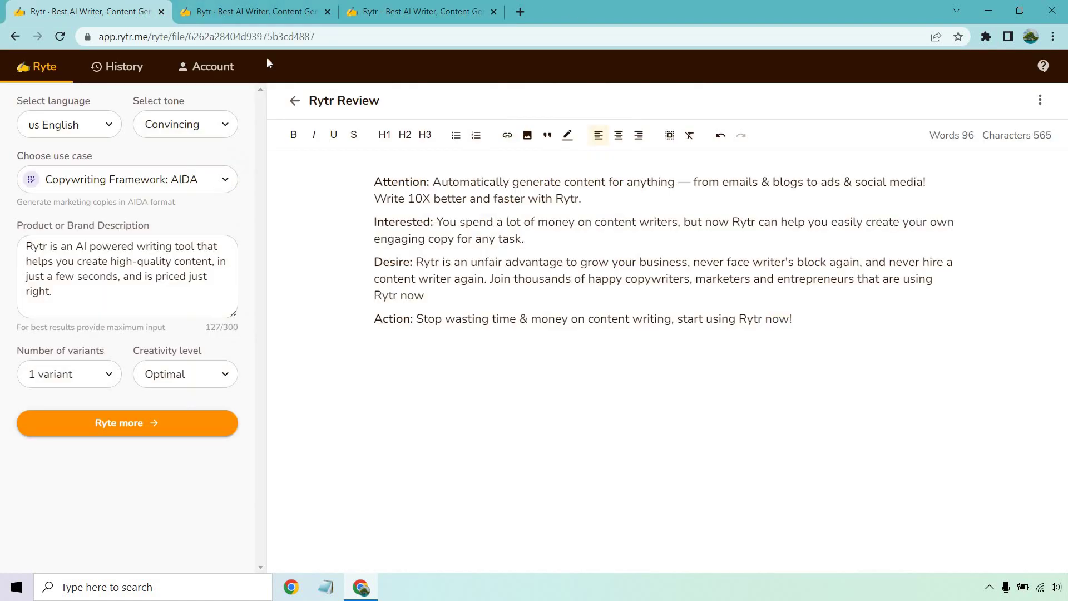
{"action": "left_click", "coordinate": [104, 245]}
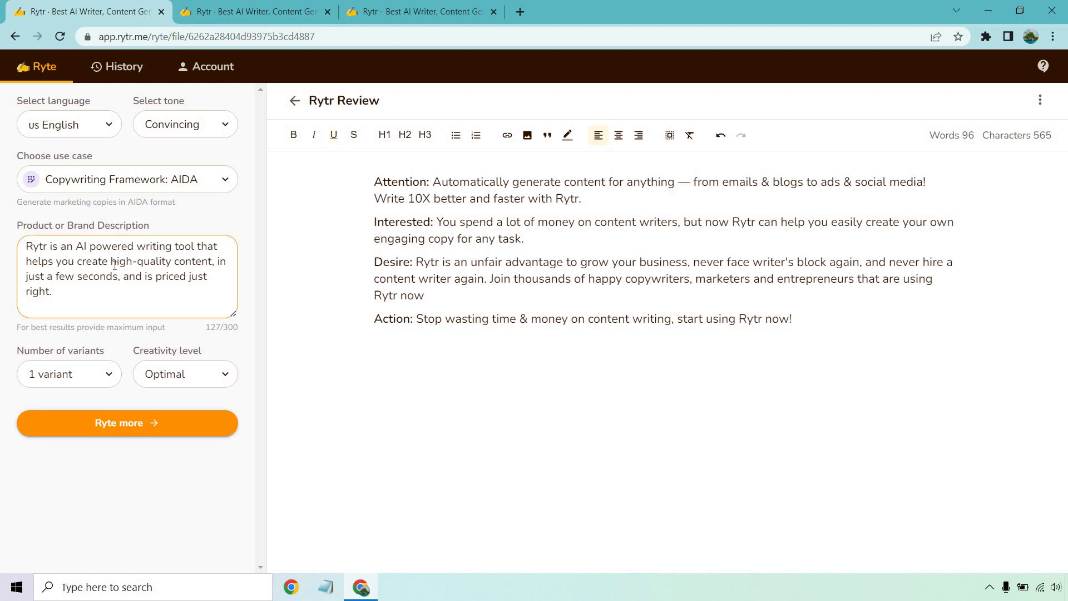
{"action": "left_click", "coordinate": [595, 258]}
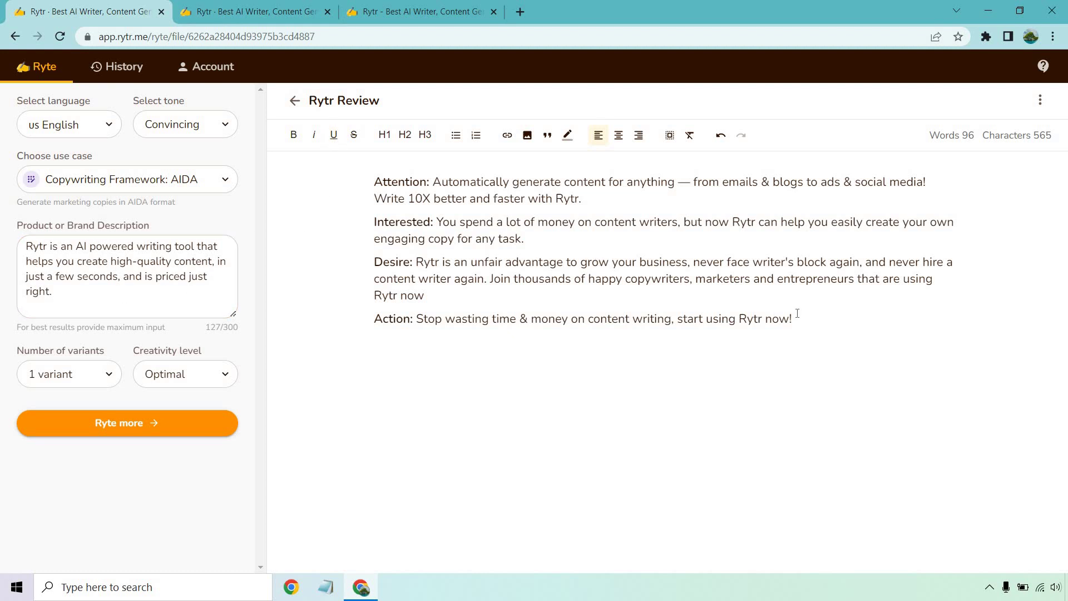